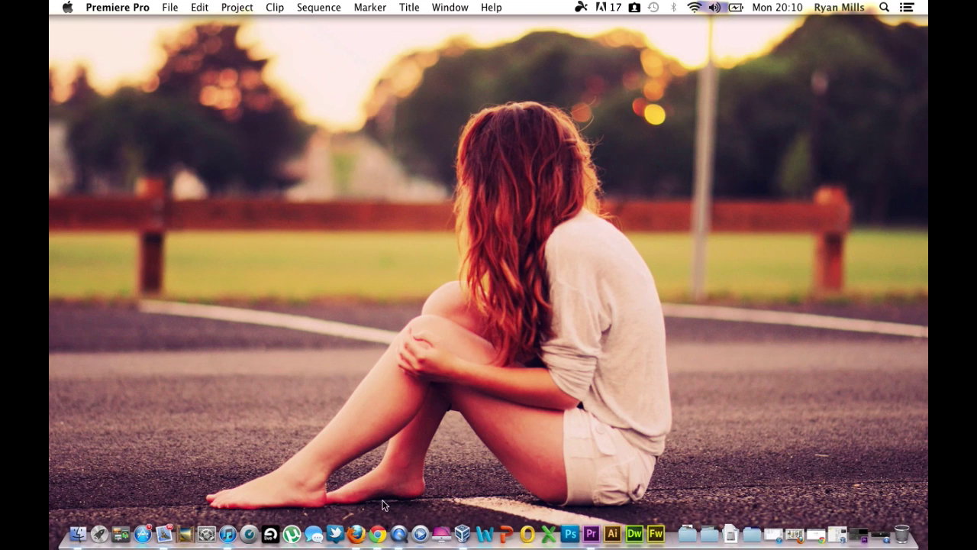
Switch to Chrome, search Google for "virtual box" and open the Downloads page on virtualbox.org.
left_click(375, 525)
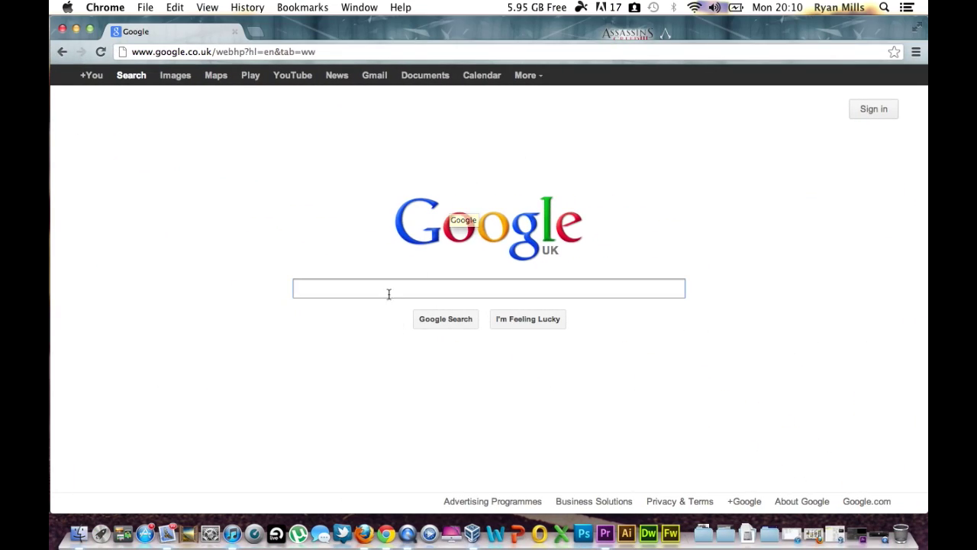
type("virtual box")
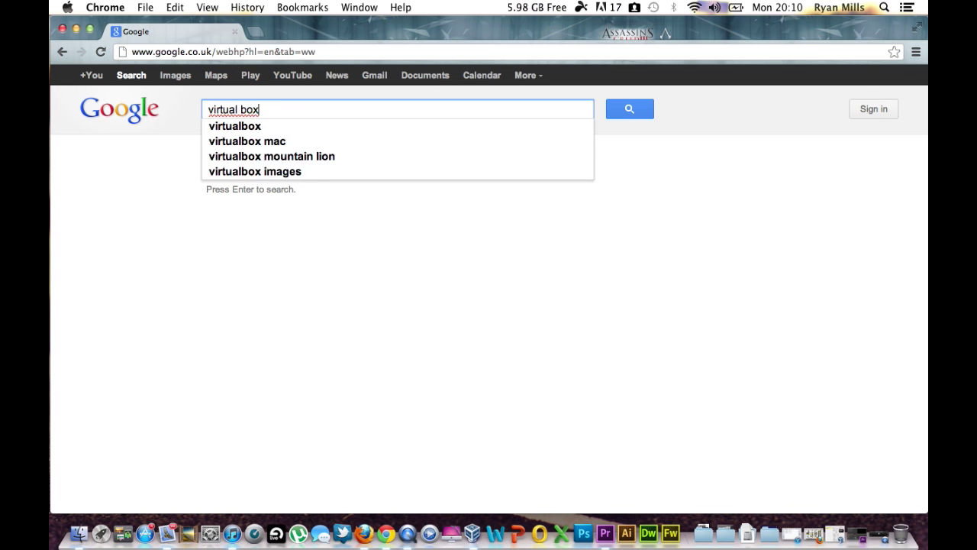
key("Return")
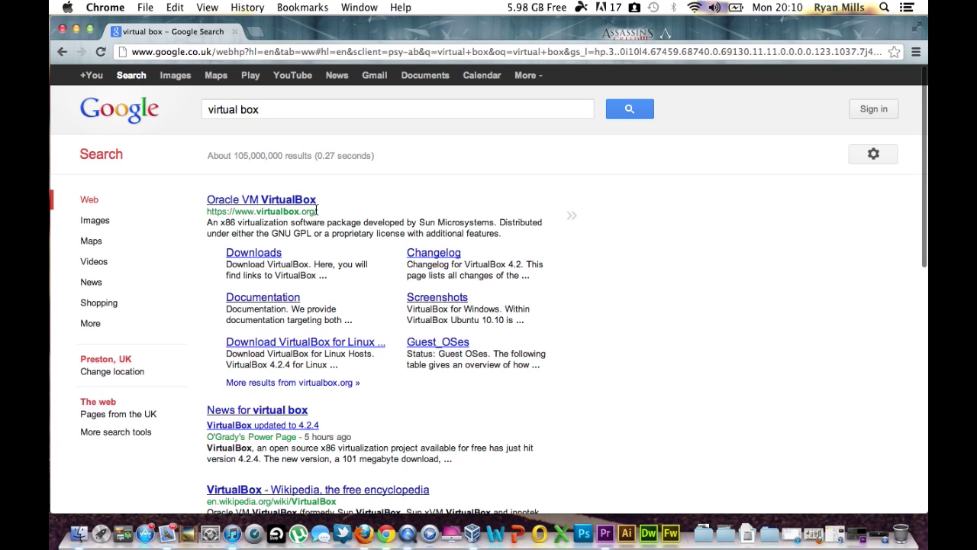
left_click(269, 255)
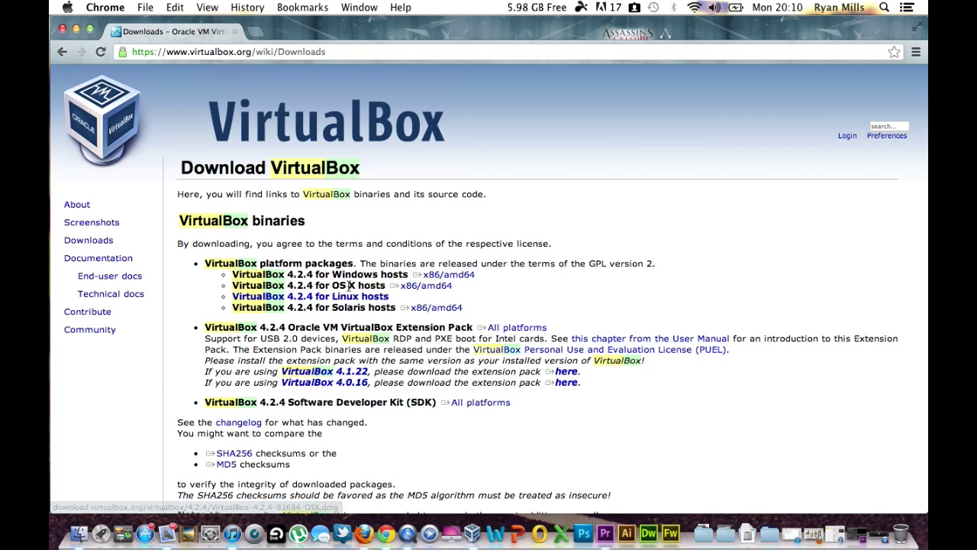
Start downloading the VirtualBox 4.2.4 package for OS X hosts, then cancel the download and minimize the browser.
left_click(416, 286)
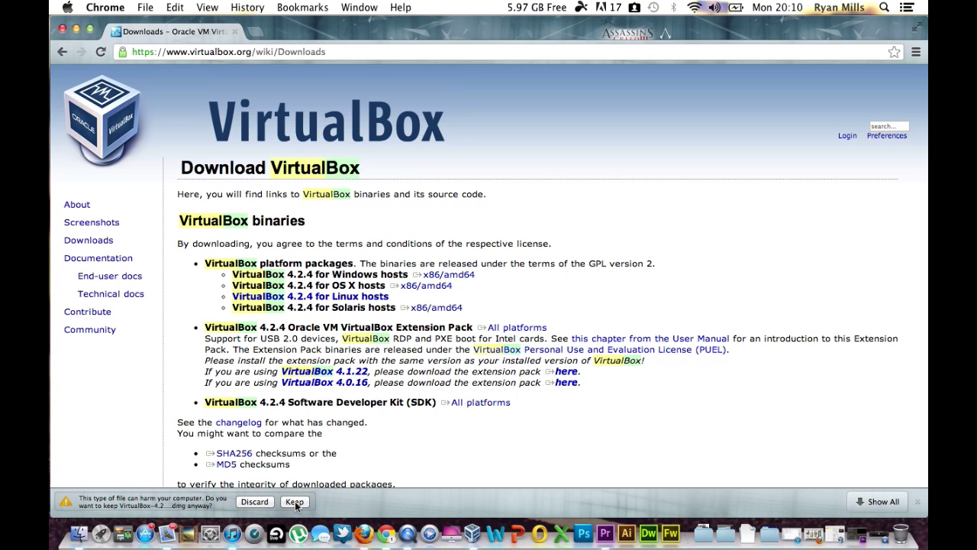
left_click(295, 502)
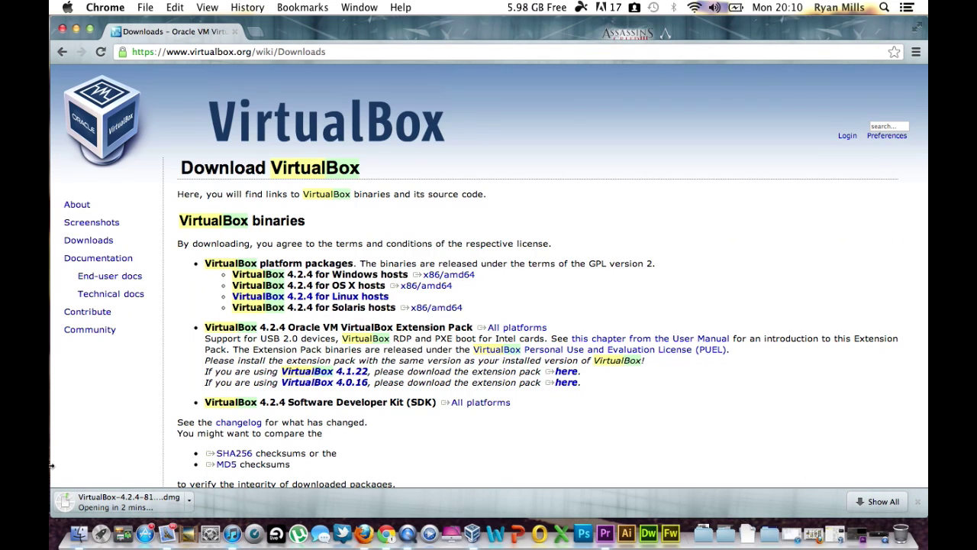
right_click(120, 509)
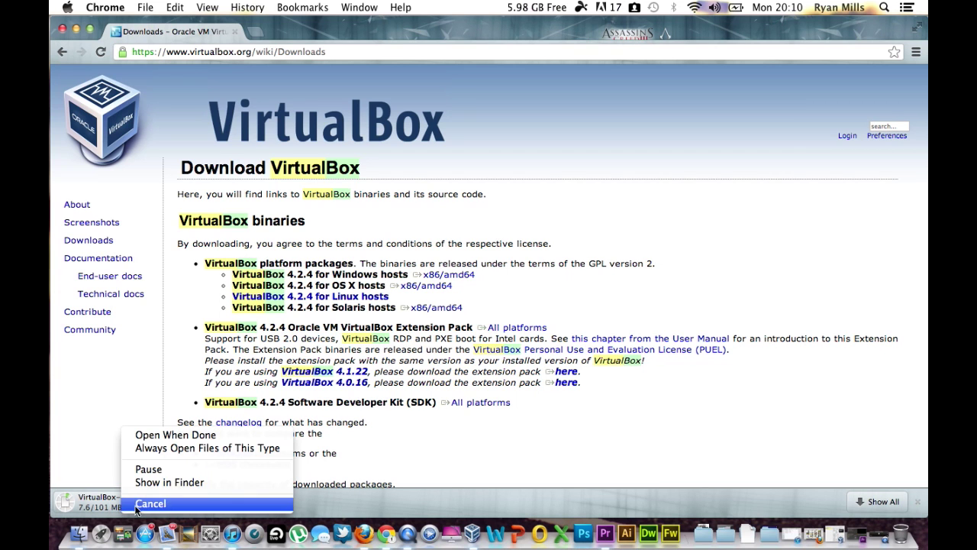
left_click(166, 505)
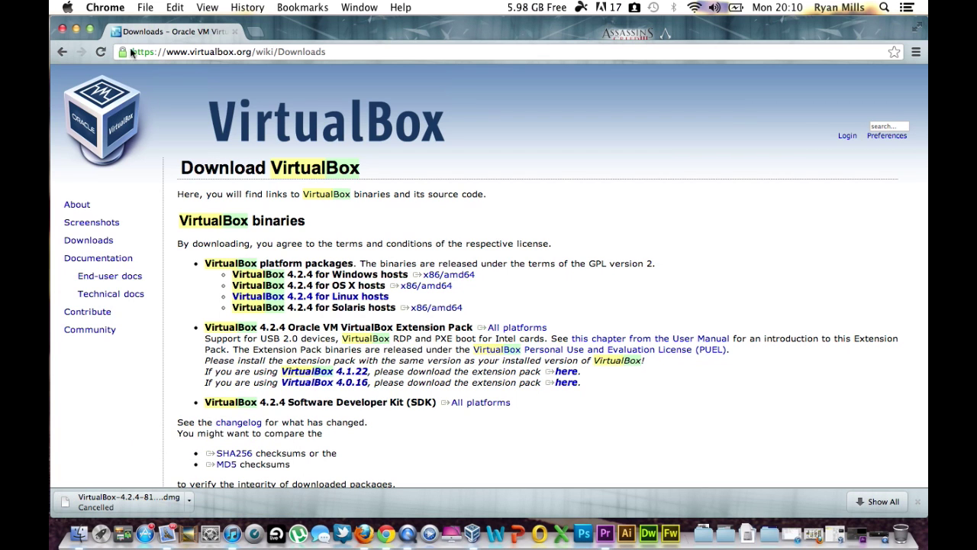
left_click(76, 28)
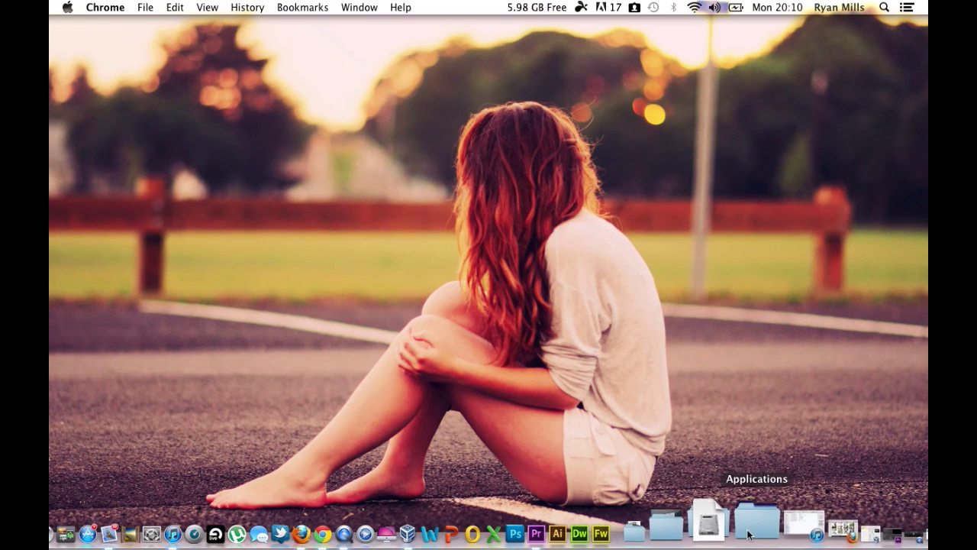
Open the downloaded VirtualBox-4.2.4-81684-OSX.dmg to view the installer contents, and close its window.
left_click(730, 534)
left_click(742, 475)
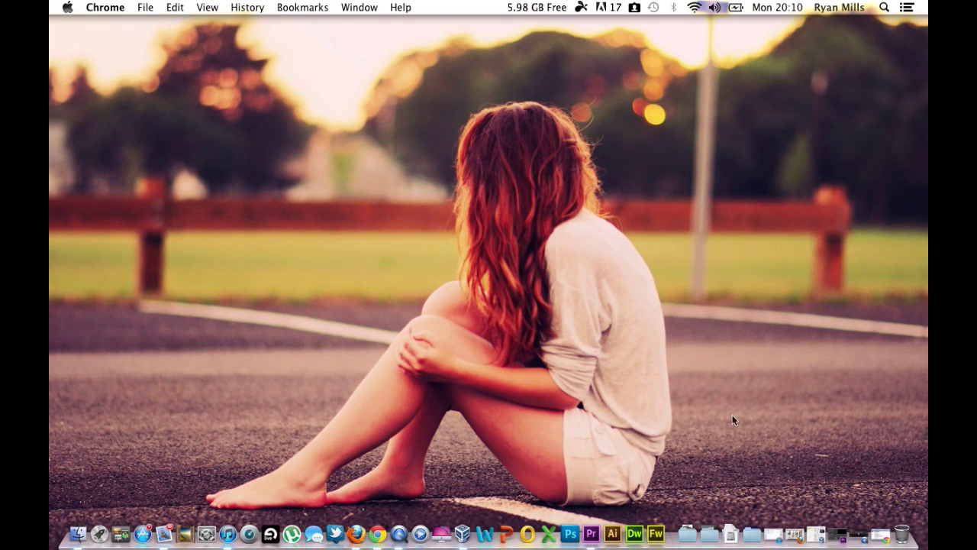
left_click(730, 534)
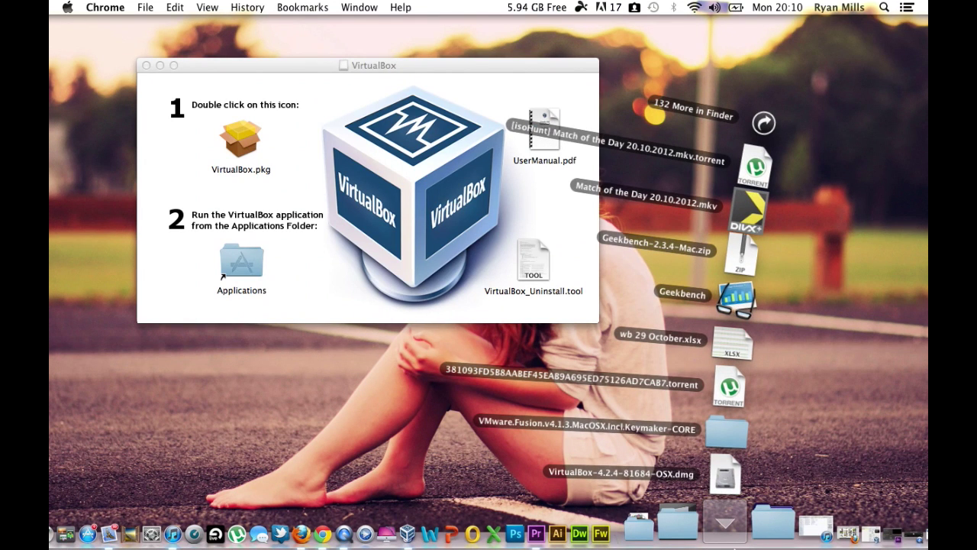
left_click(303, 304)
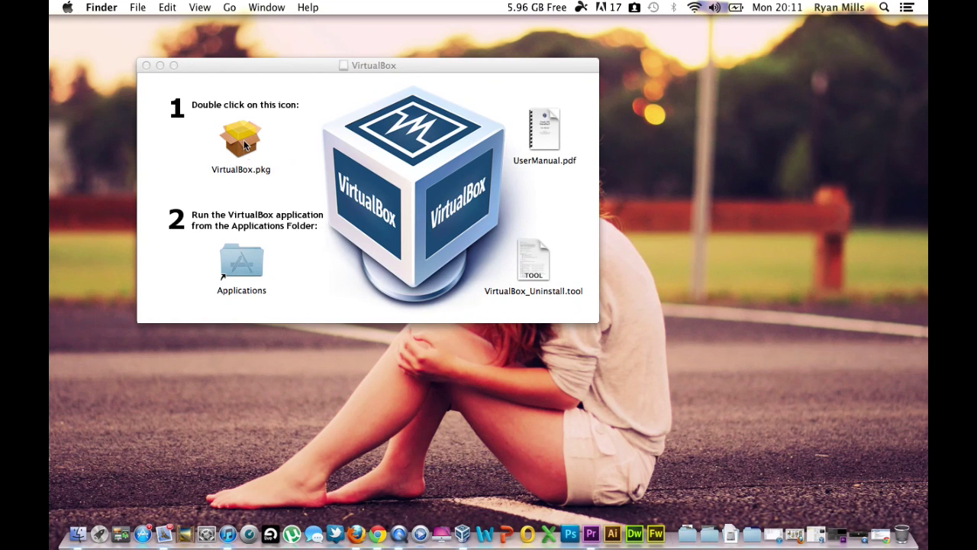
left_click(146, 65)
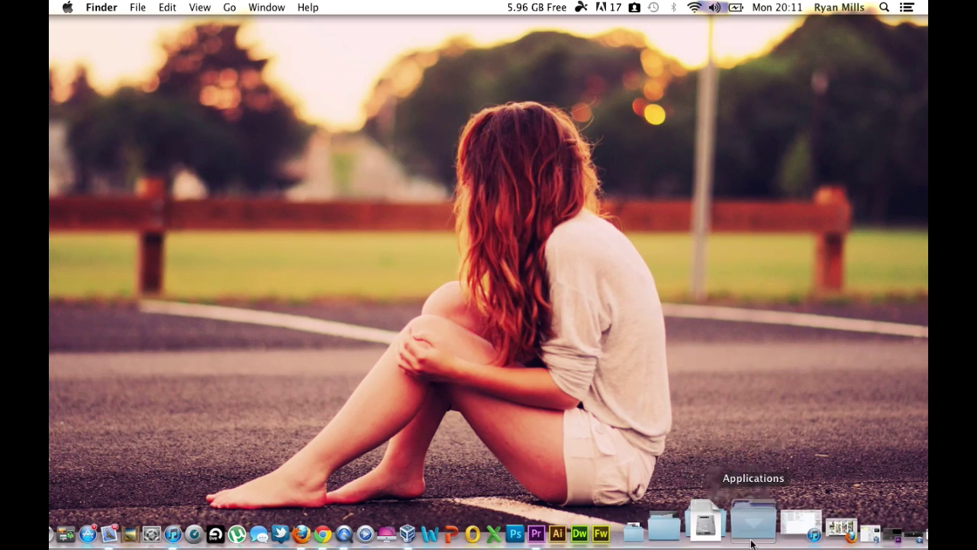
Find VirtualBox among the installed applications and launch it.
left_click(752, 534)
scroll(722, 412, "down", 15)
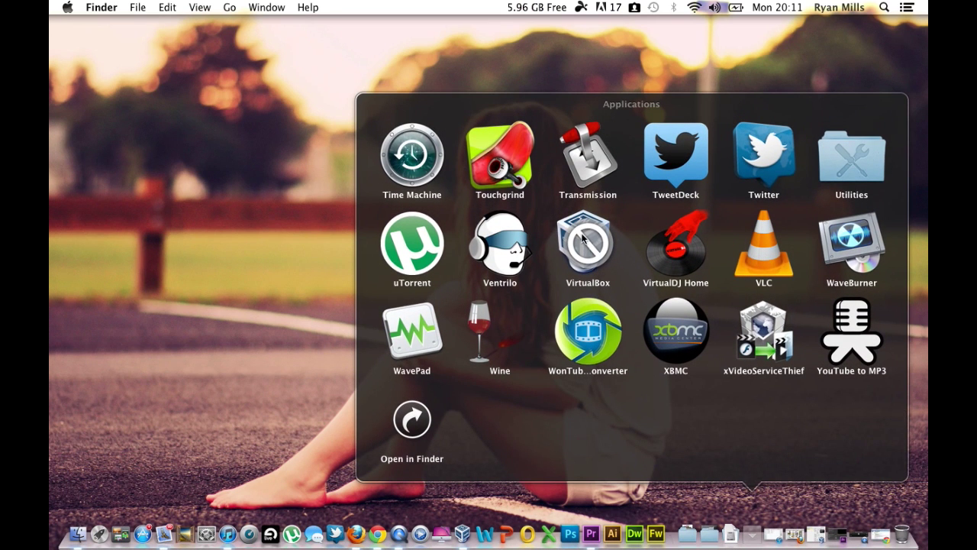
left_click(282, 225)
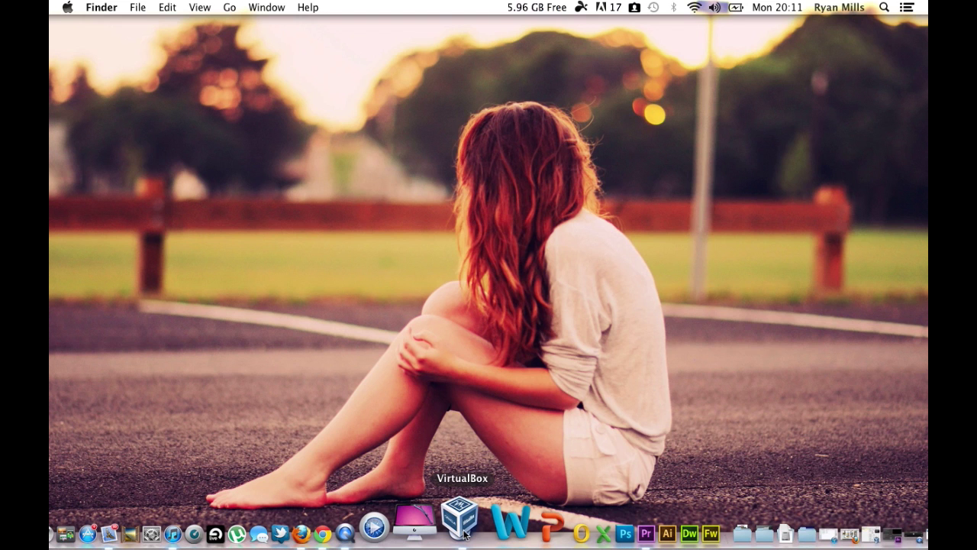
left_click(462, 527)
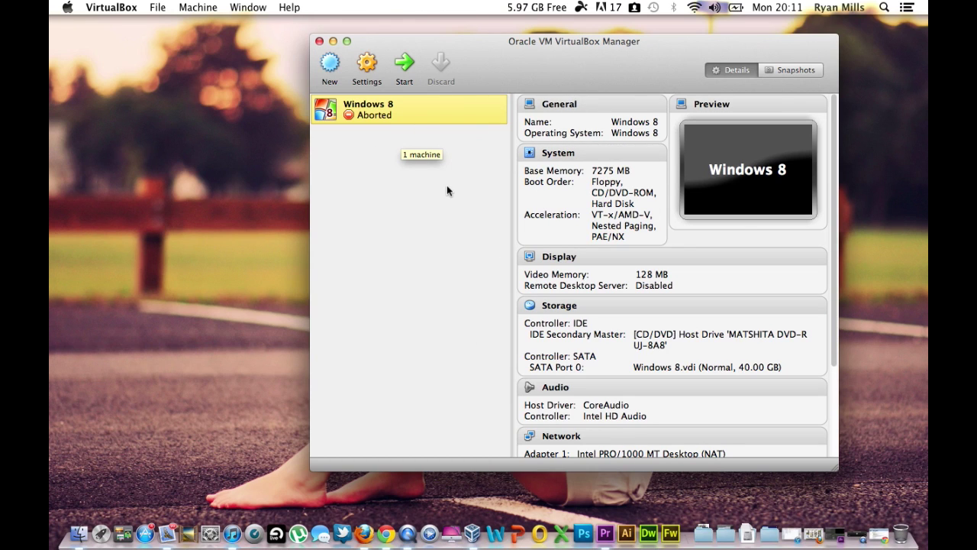
Start creating a new virtual machine and name it Windows 8.
left_click(329, 62)
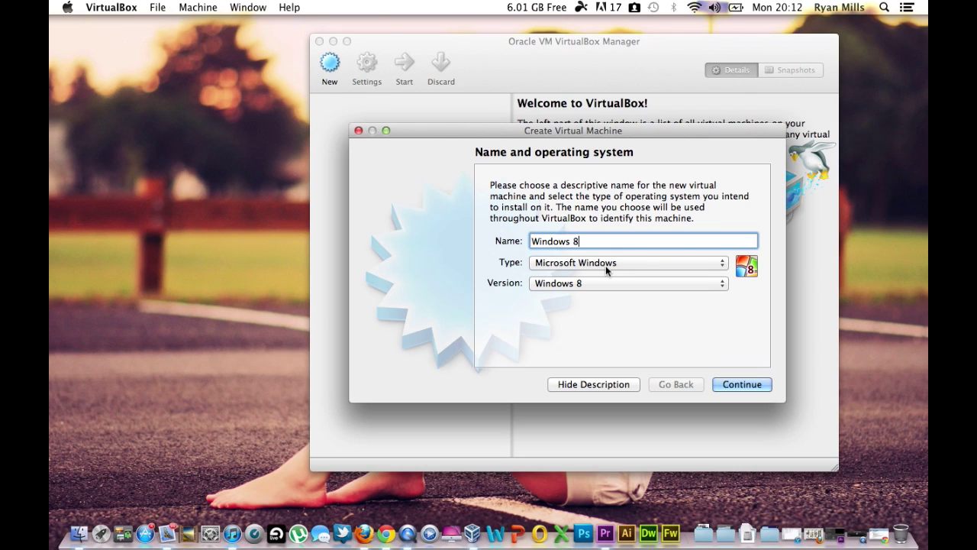
key("BackSpace")
type("7")
key("BackSpace")
type("8")
Keep Microsoft Windows as the machine's type and Windows 8 as its version, and continue to the memory settings.
left_click(585, 283)
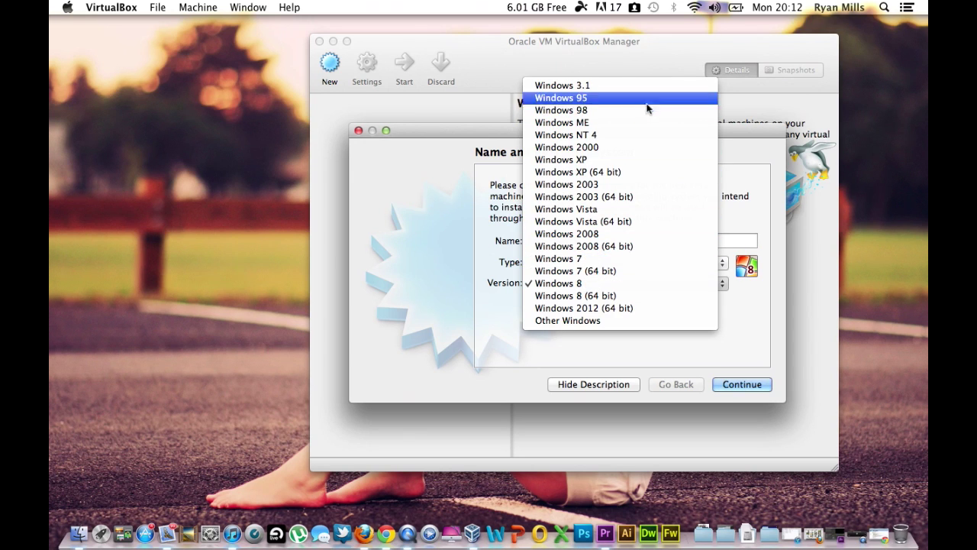
left_click(596, 354)
left_click(597, 266)
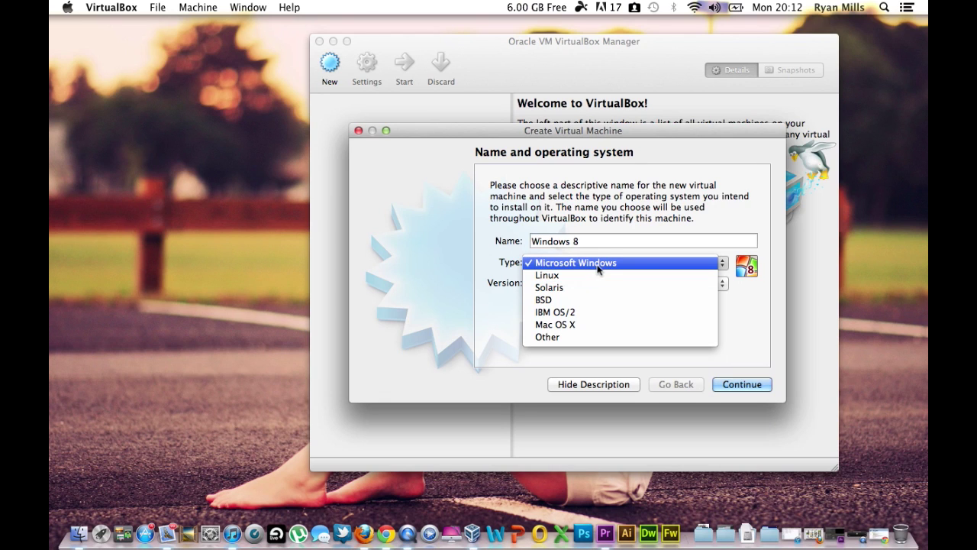
left_click(599, 261)
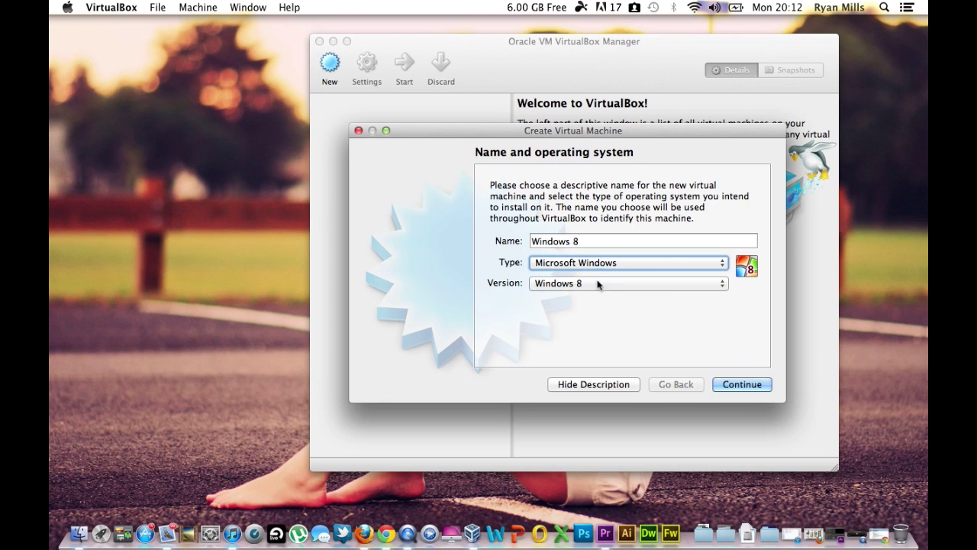
left_click(600, 261)
left_click(599, 261)
left_click(597, 279)
left_click(597, 282)
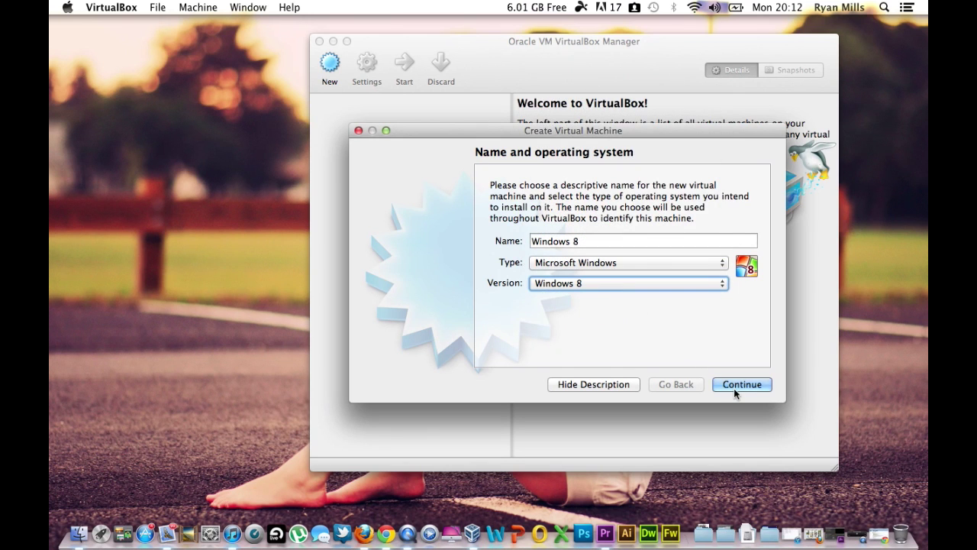
left_click(611, 285)
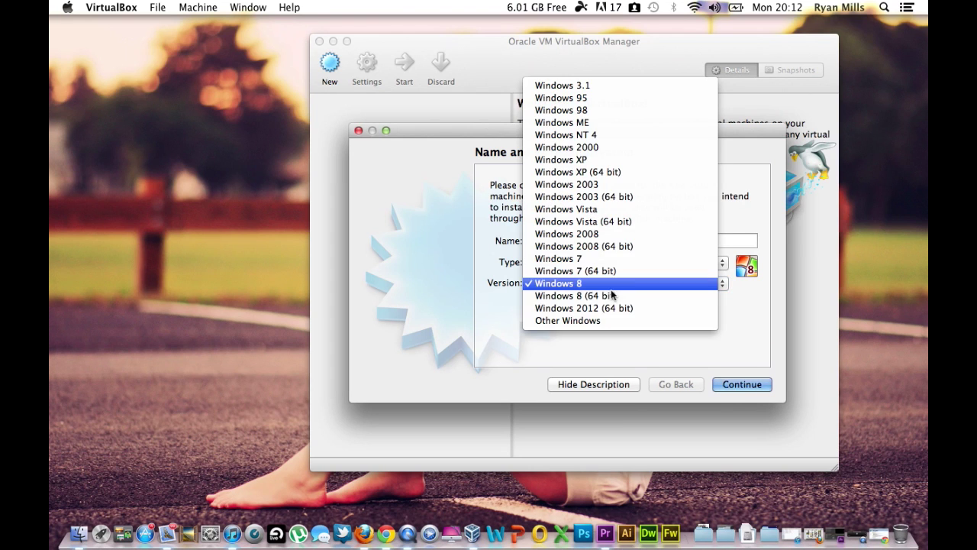
left_click(476, 305)
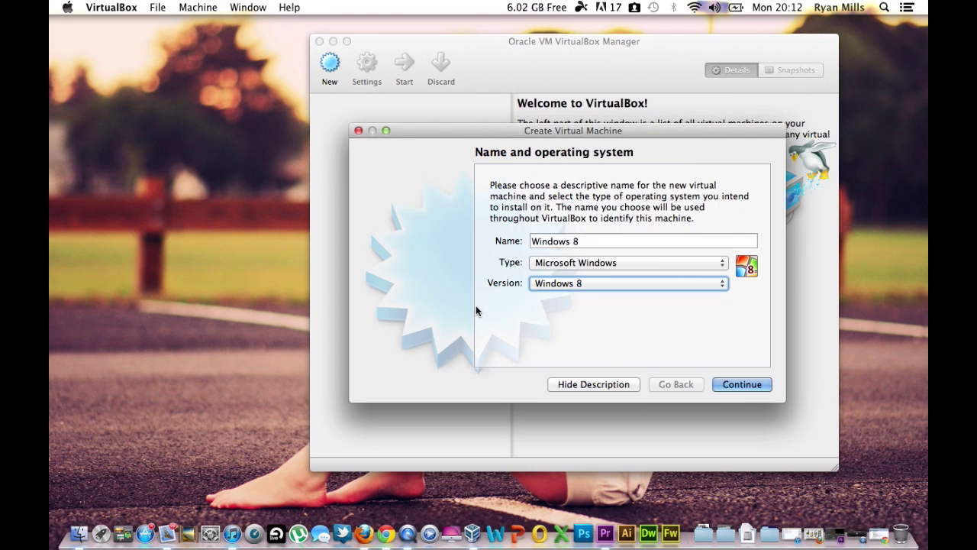
left_click(721, 383)
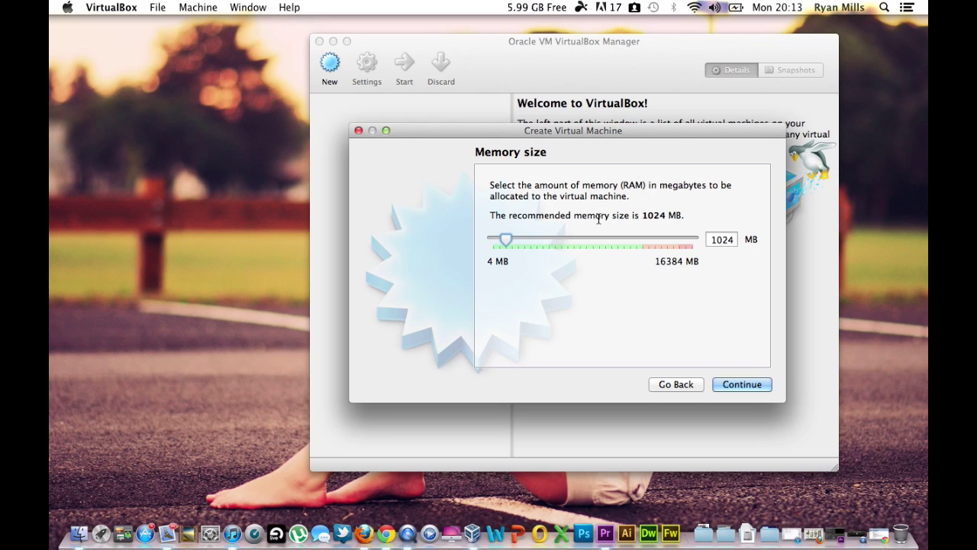
Allocate 6874 MB of memory to the machine and choose to create a virtual hard drive now.
left_click_drag(508, 244, 579, 243)
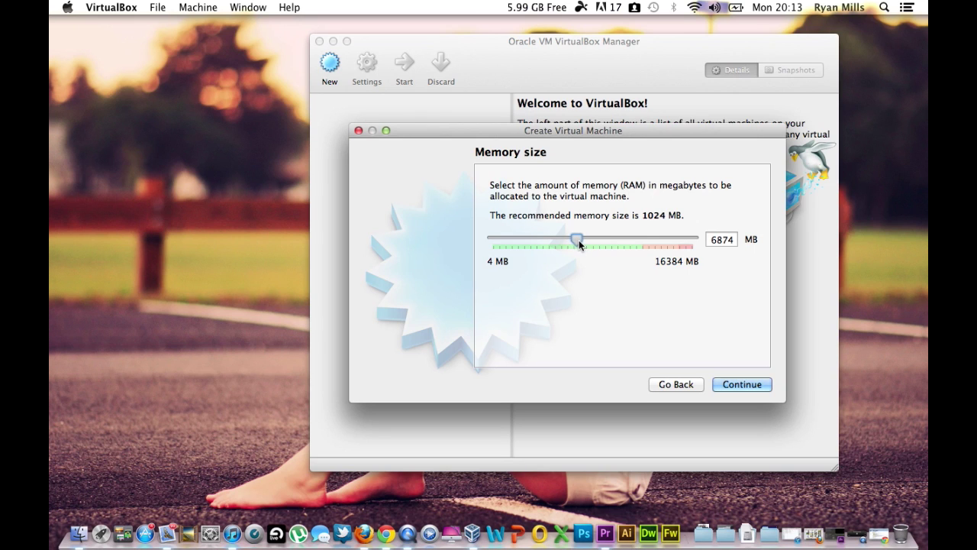
left_click(724, 384)
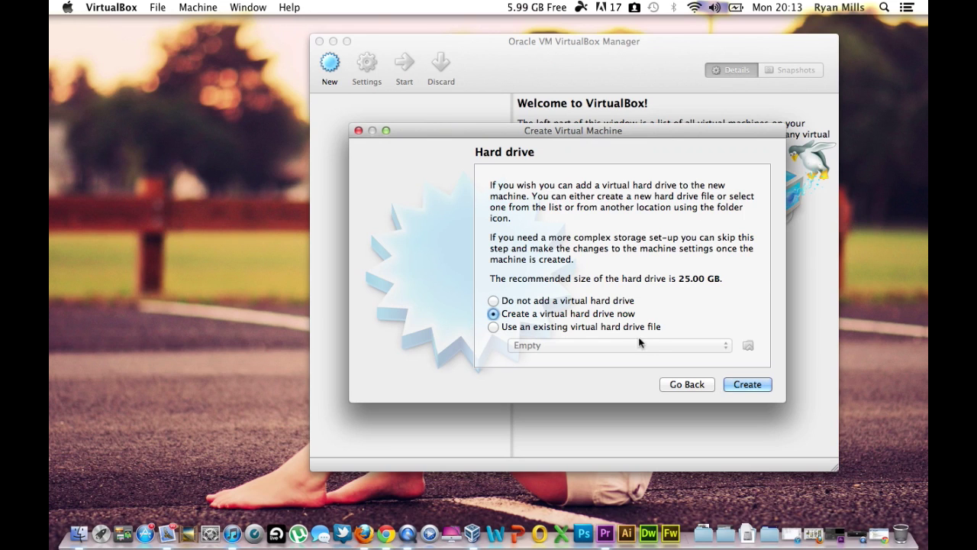
left_click(738, 386)
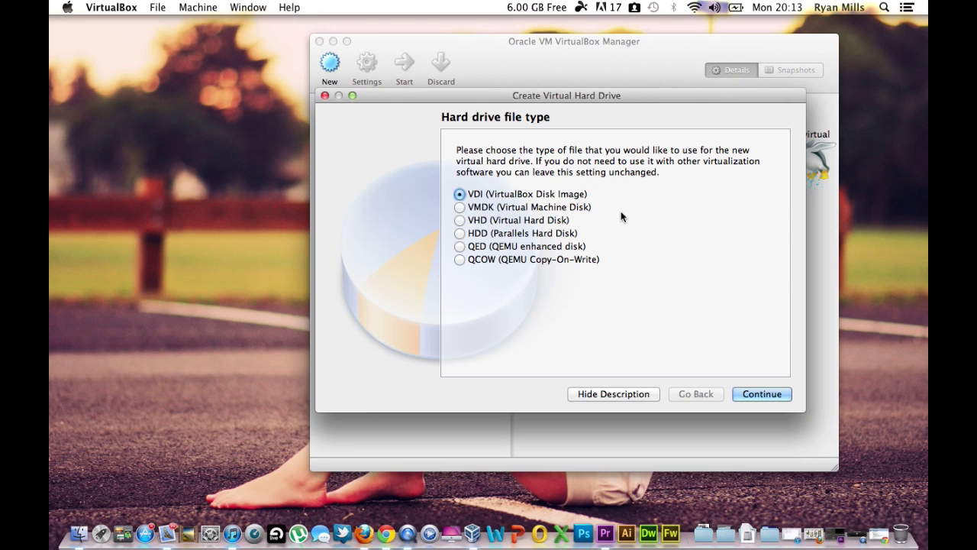
Create a dynamically allocated VDI hard drive named Windows 8 with a size of 25.00 GB.
left_click(768, 393)
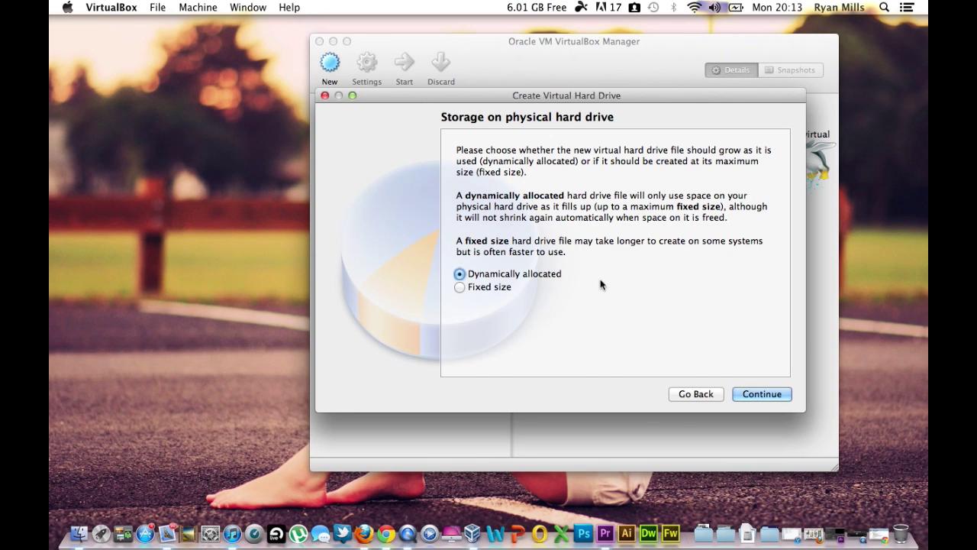
left_click(762, 392)
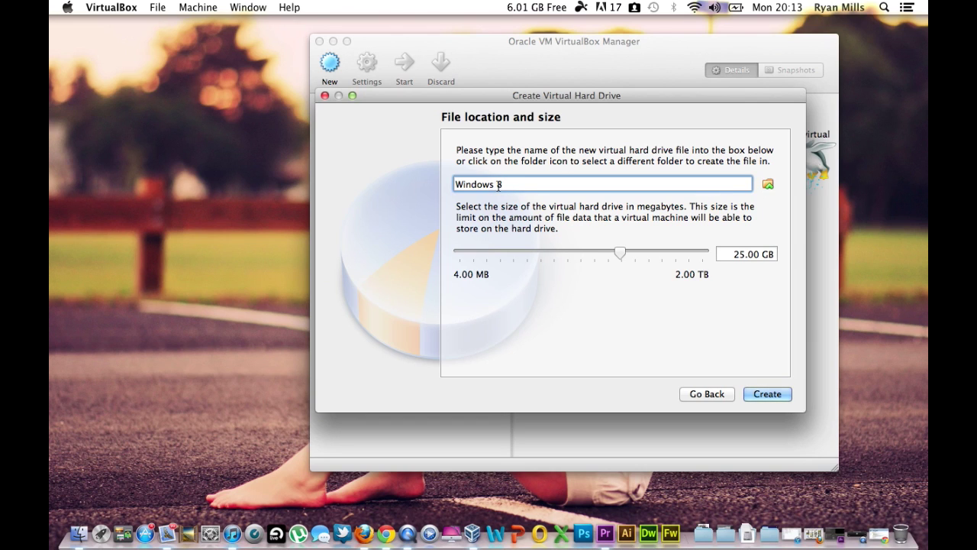
left_click(741, 258)
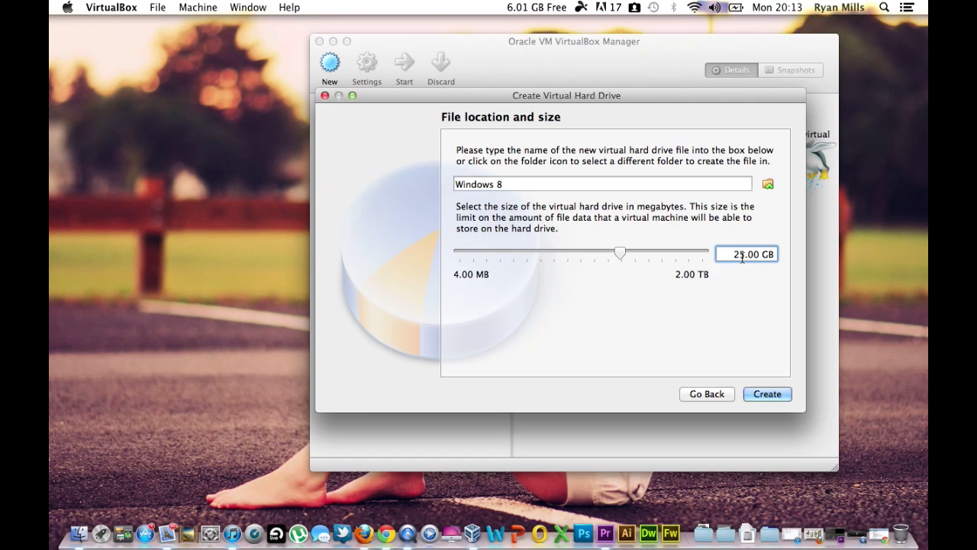
left_click(768, 393)
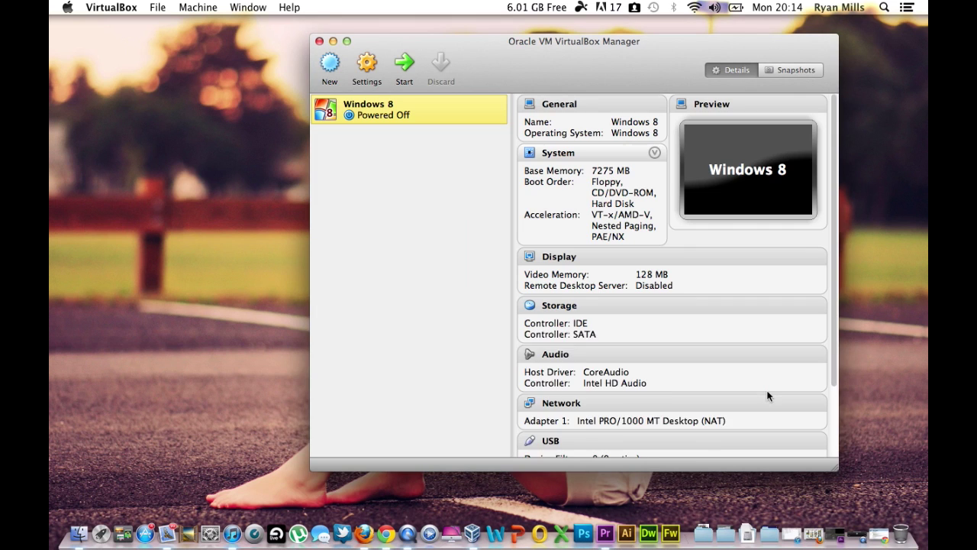
Start the Windows 8 virtual machine and acknowledge the notice about automatic keyboard capture.
right_click(433, 117)
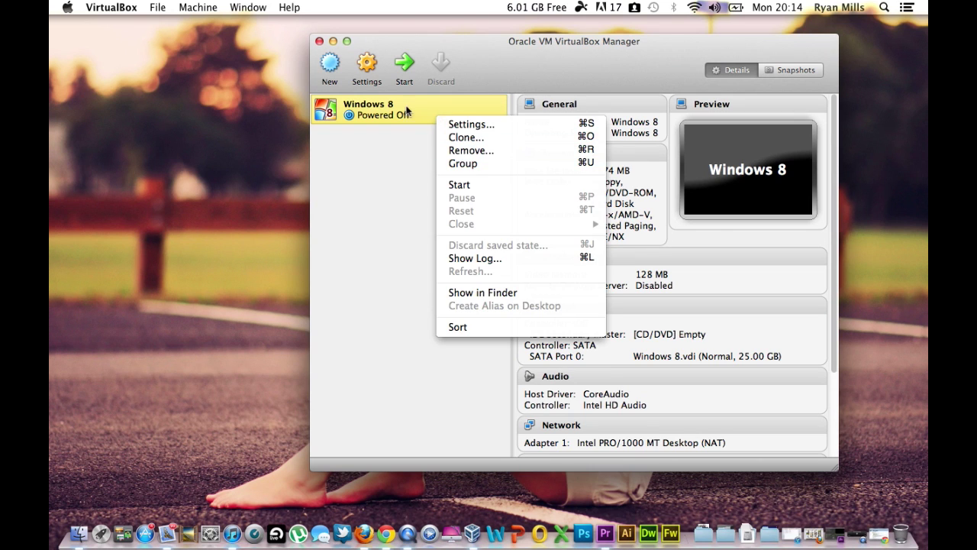
left_click(408, 112)
left_click(403, 83)
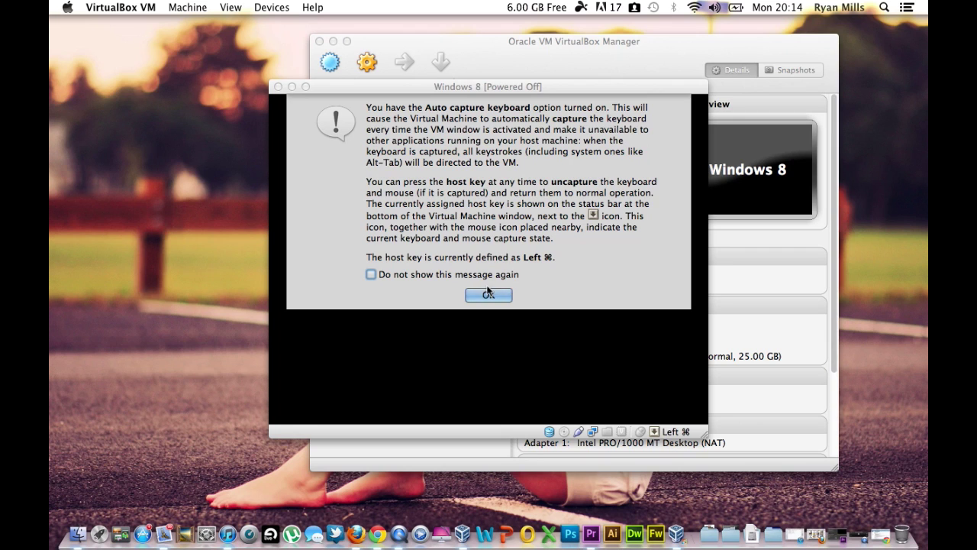
left_click(489, 295)
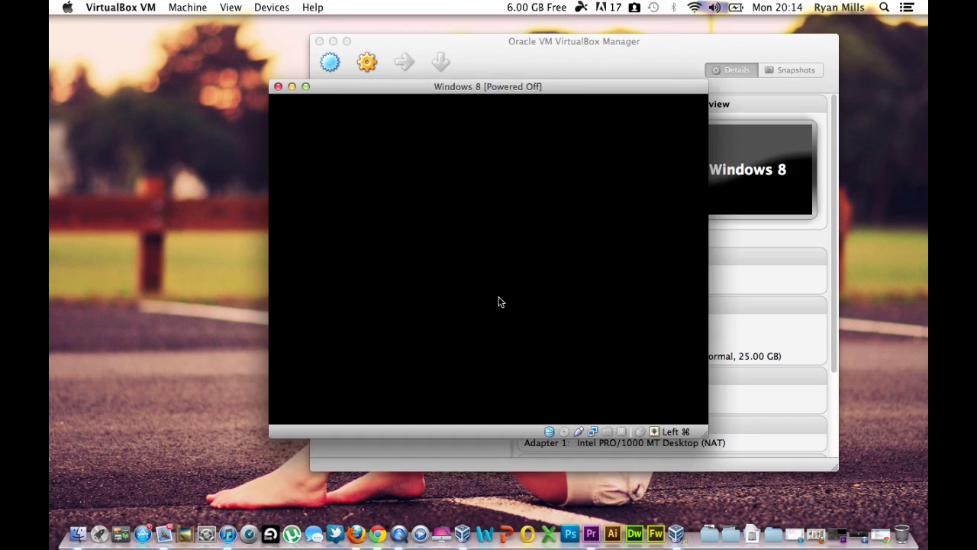
Select the host drive 'MATSHITA DVD-R UJ-8A8' as the start-up disk and boot the machine from it.
left_click(582, 307)
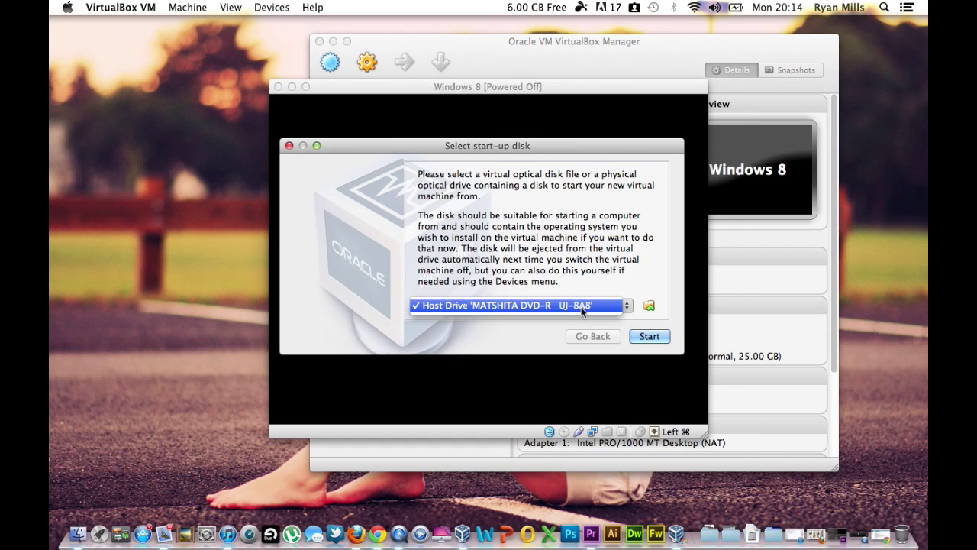
left_click(582, 309)
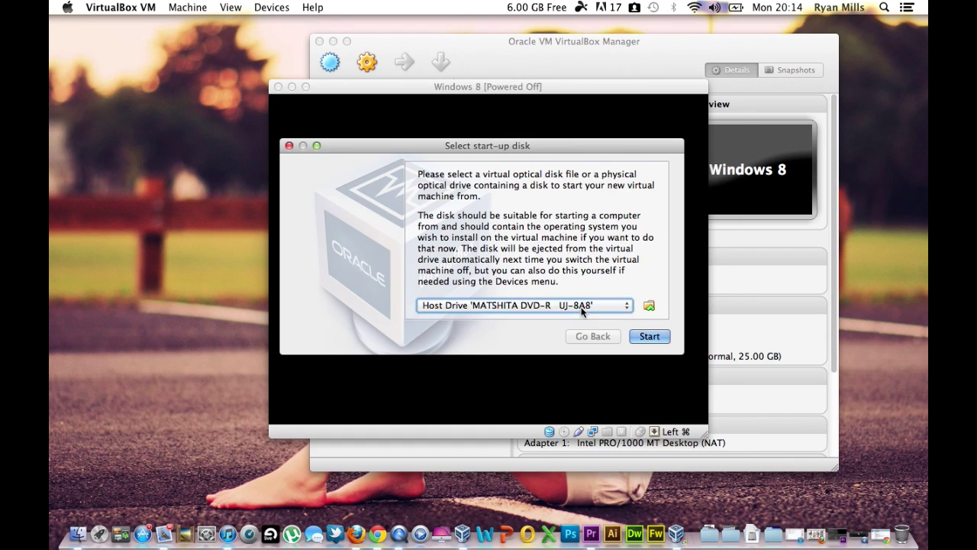
left_click(650, 336)
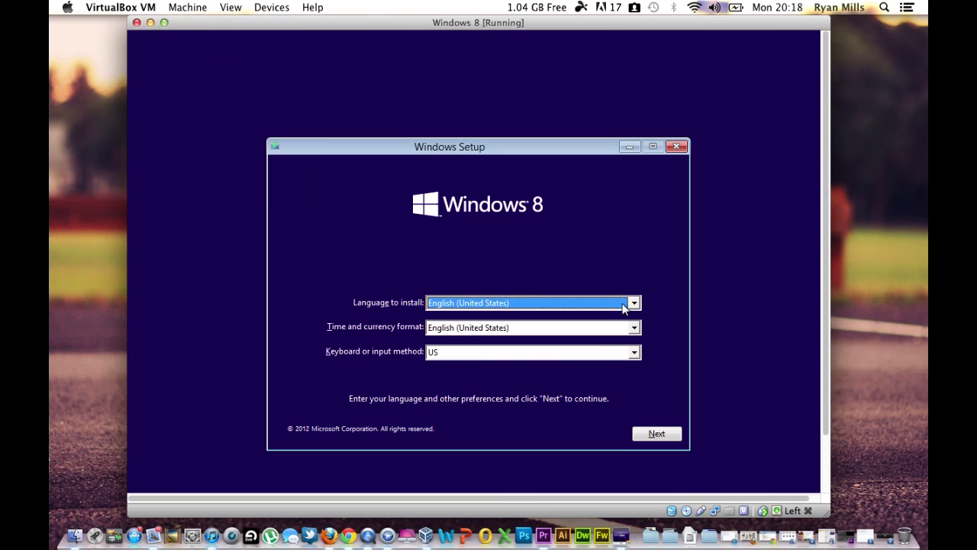
Keep English (United States) as the install language, set the time and currency format to English (United Kingdom) with a United Kingdom keyboard, and continue.
left_click(631, 303)
left_click(633, 303)
left_click(634, 327)
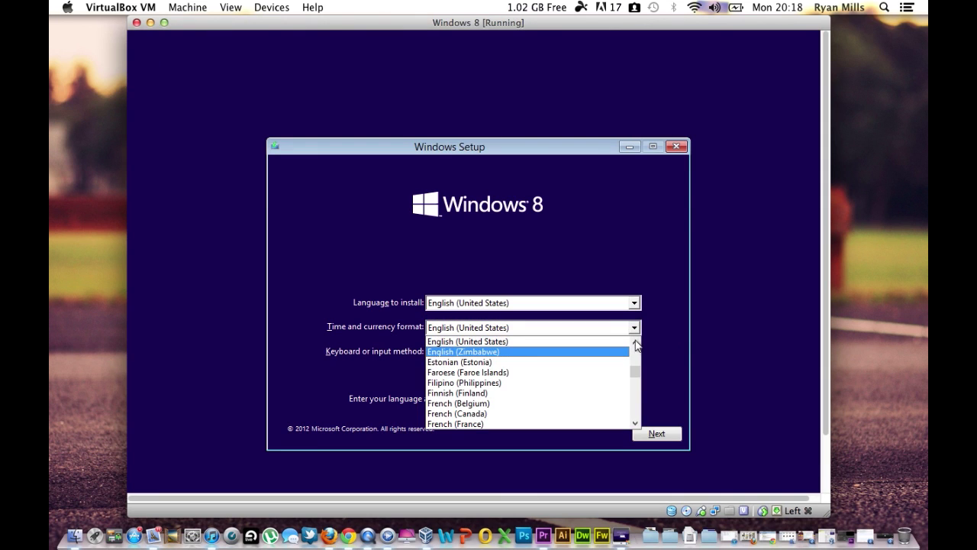
left_click(635, 342)
left_click(635, 345)
left_click(586, 349)
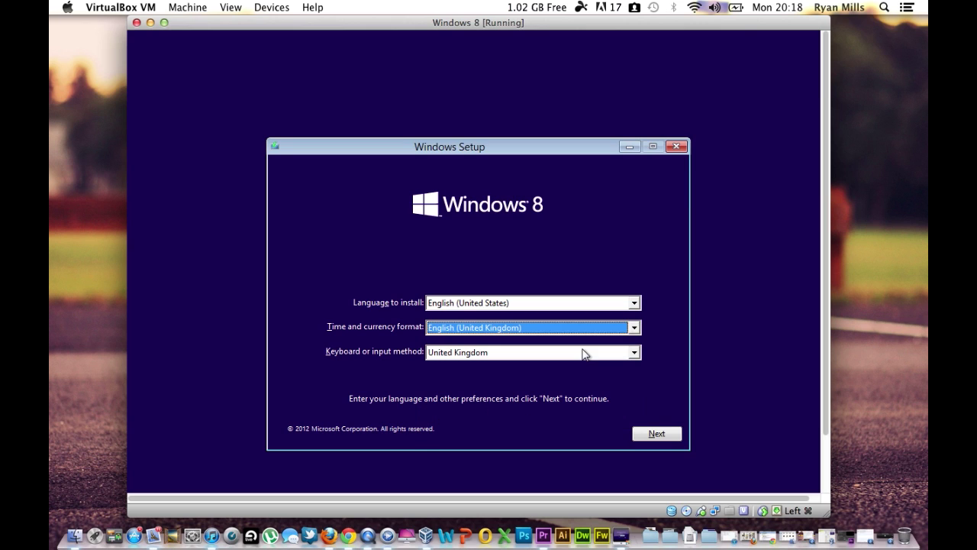
left_click(576, 353)
left_click(577, 353)
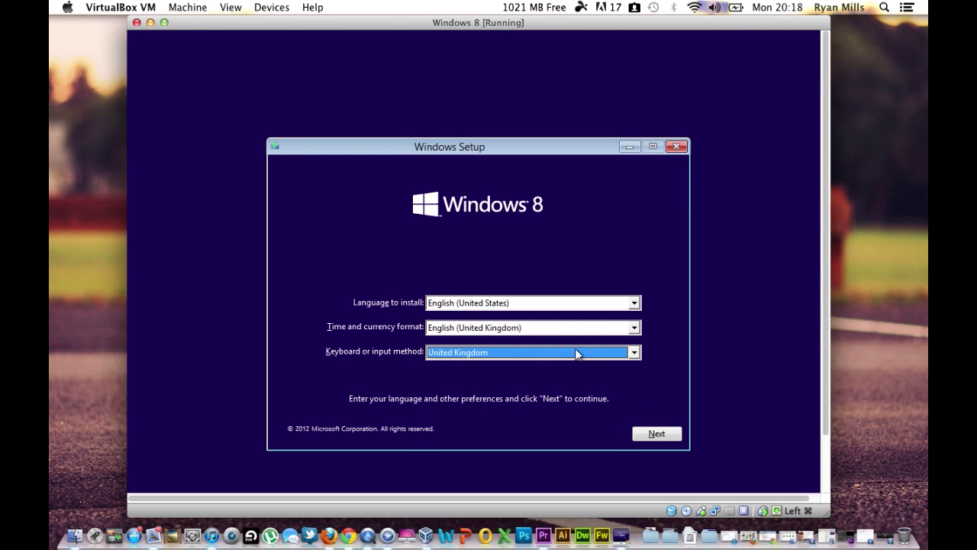
left_click(651, 431)
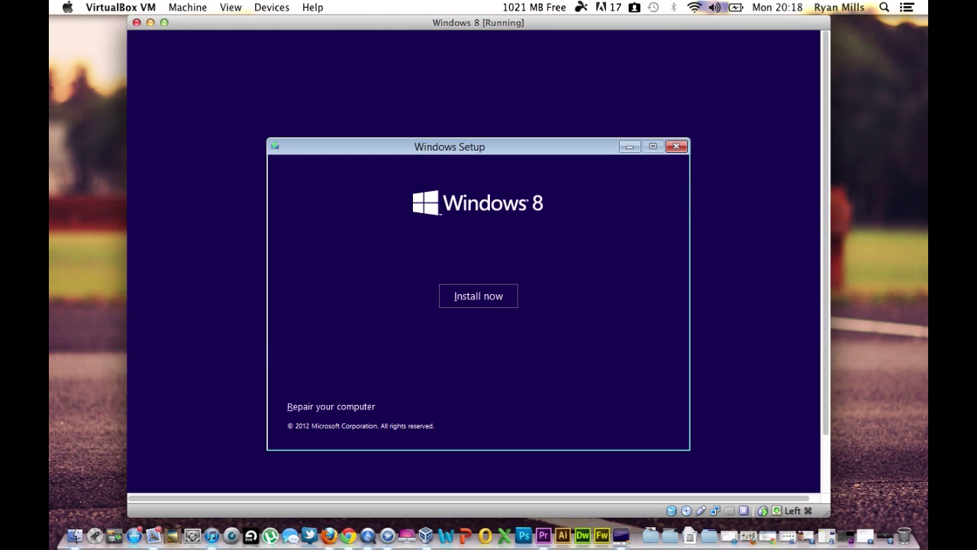
Begin the Windows 8 installation and accept the license terms.
left_click(504, 294)
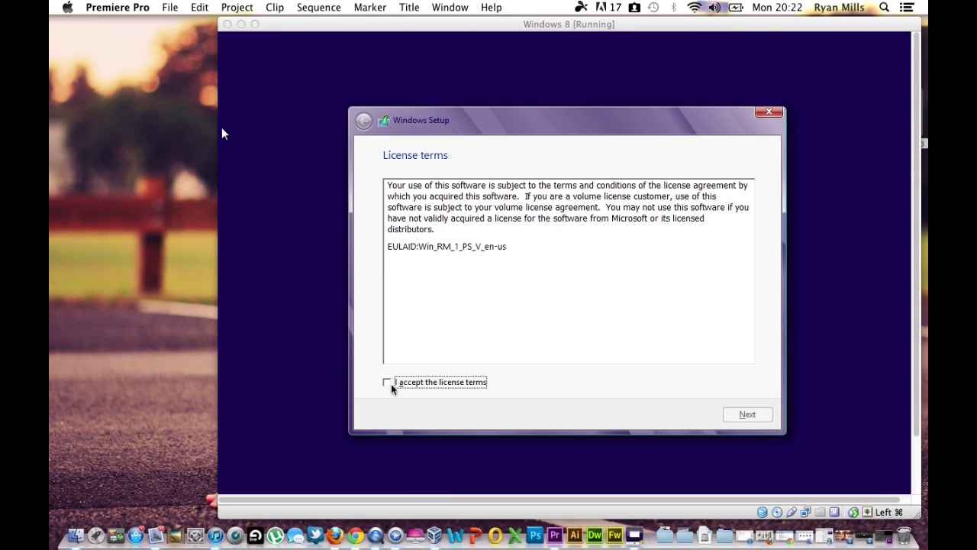
left_click(388, 382)
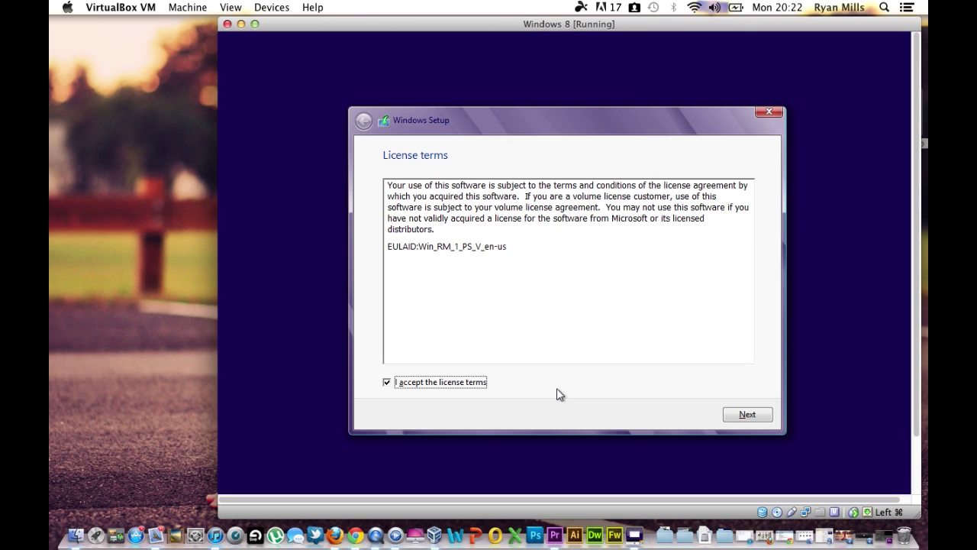
left_click(764, 412)
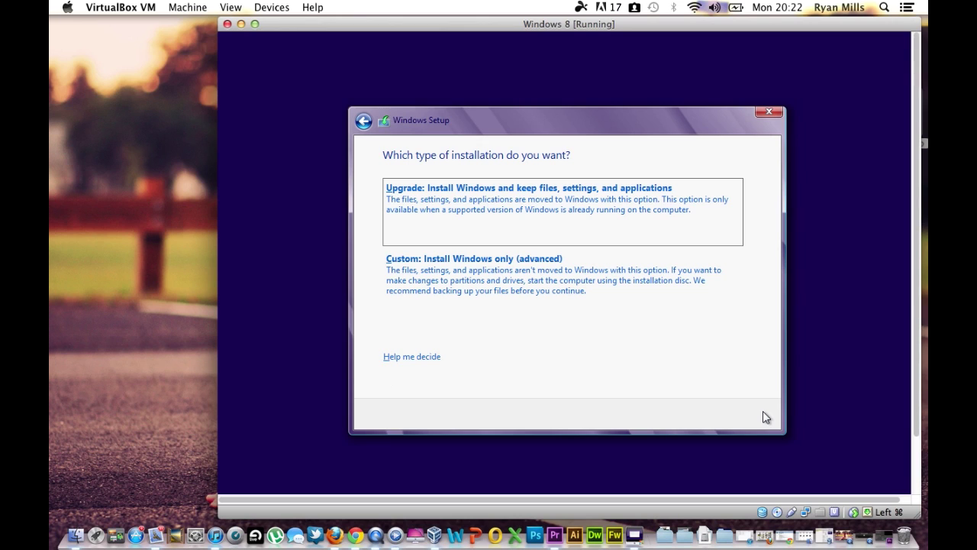
Choose the custom Windows-only installation and install it on Drive 0 Unallocated Space.
left_click(474, 273)
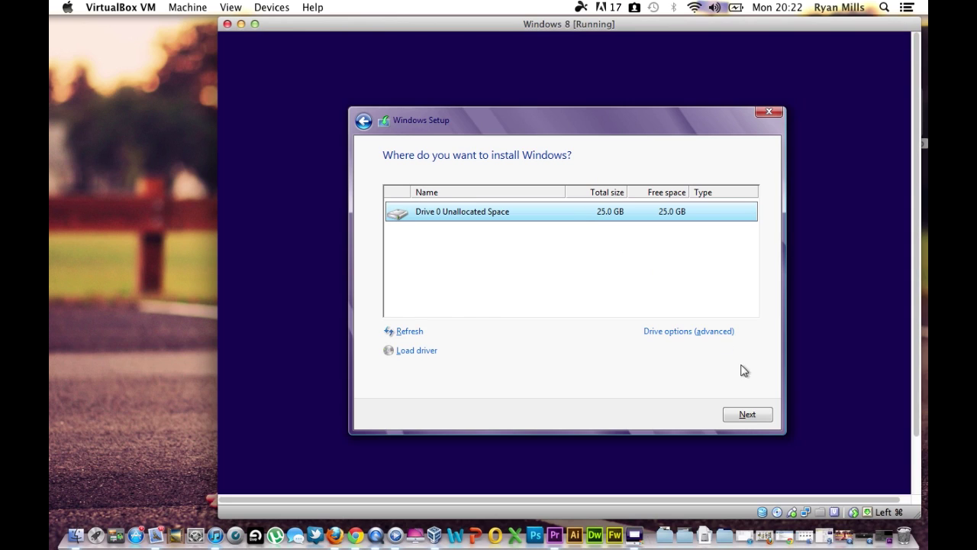
left_click(745, 413)
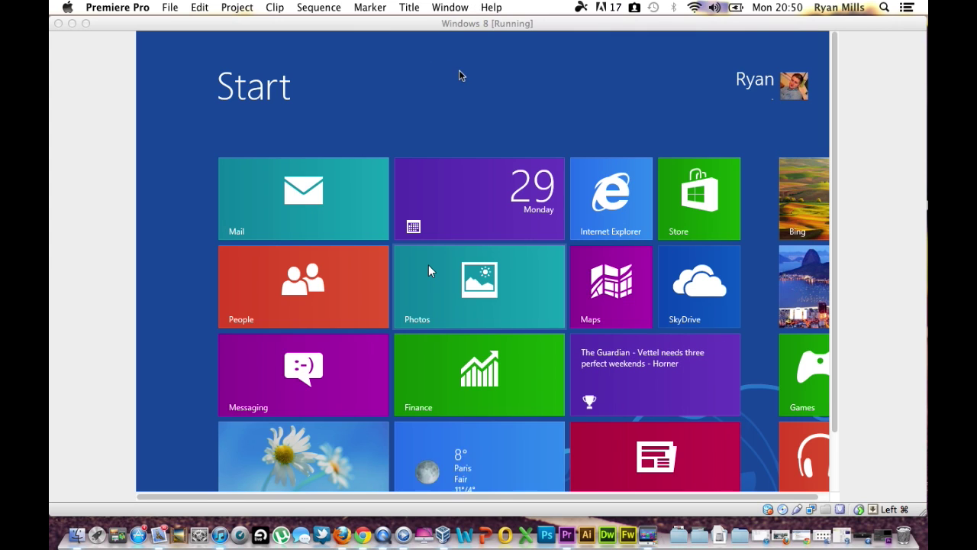
Switch the running Windows 8 virtual machine window to Scale mode and confirm the switch.
scroll(458, 75, "down", 2)
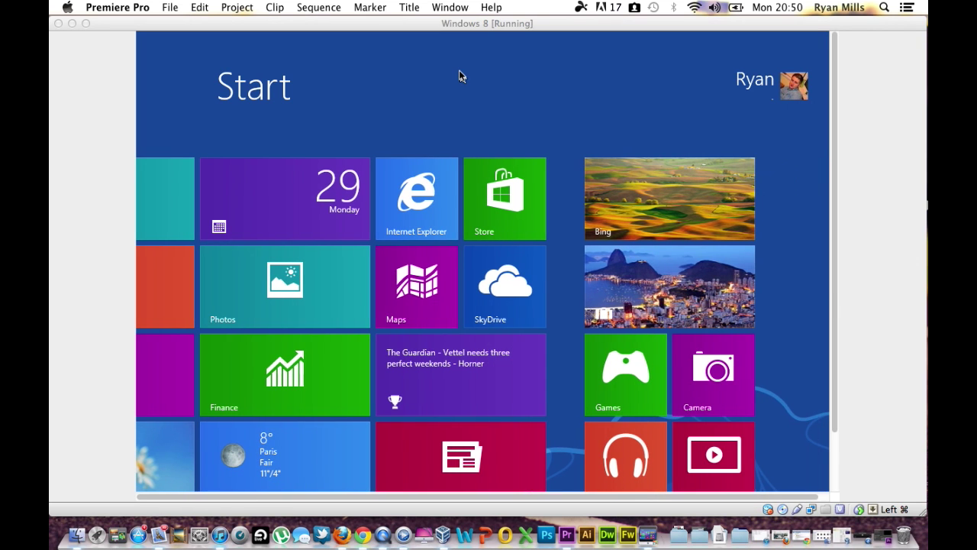
left_click(511, 500)
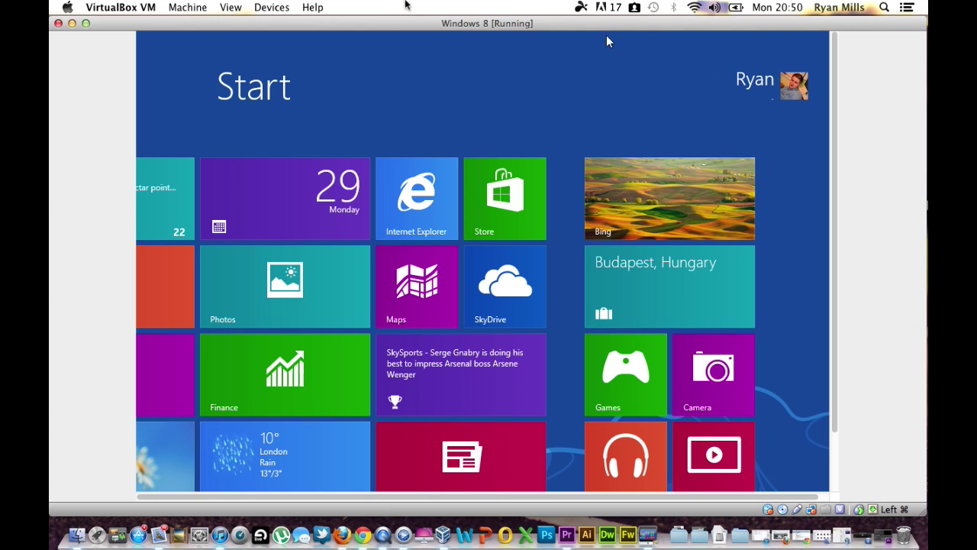
left_click(233, 7)
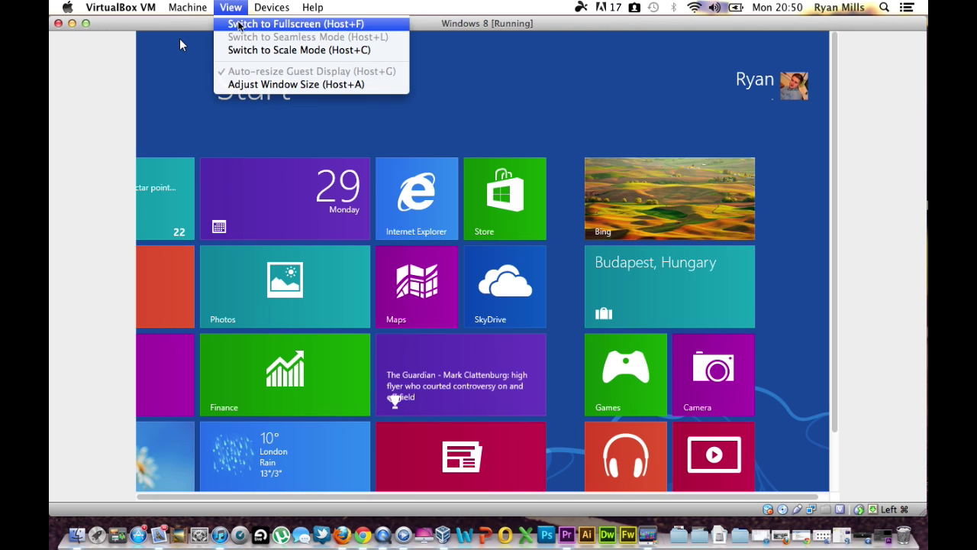
left_click(292, 52)
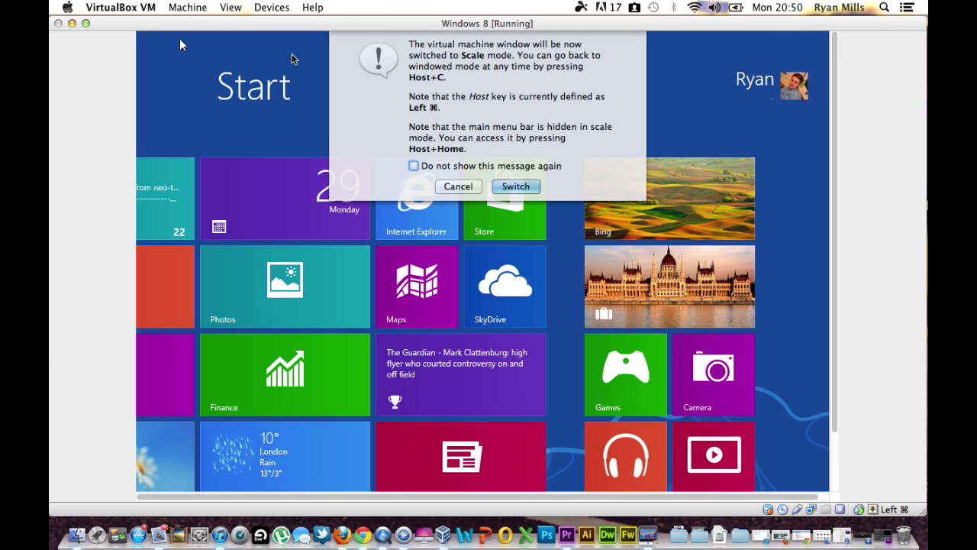
left_click(527, 186)
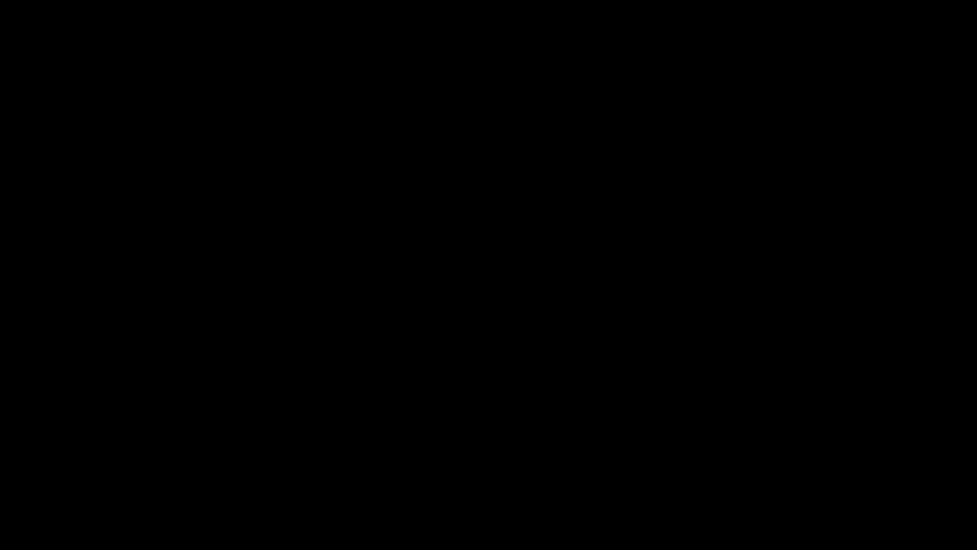